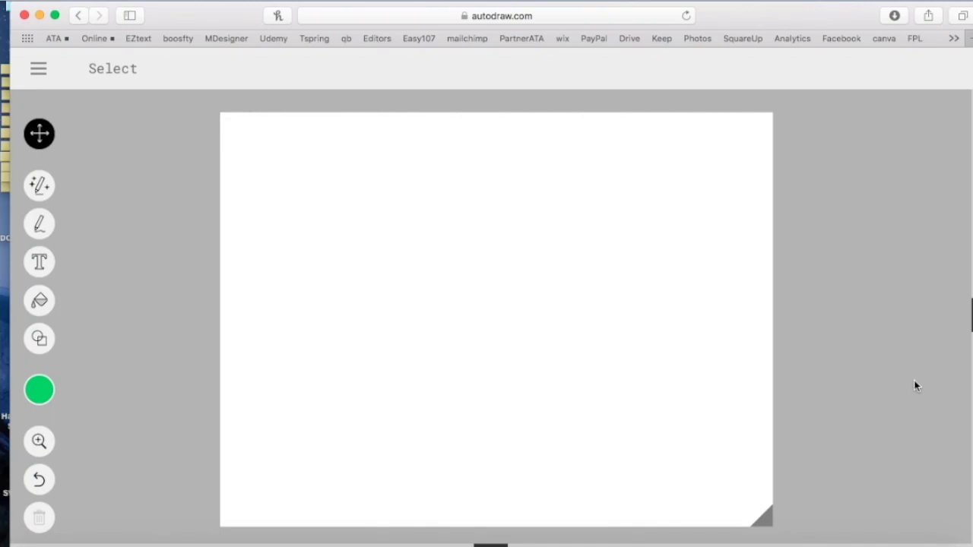
Draw a green test squiggle on the canvas with the Draw tool.
left_click(39, 70)
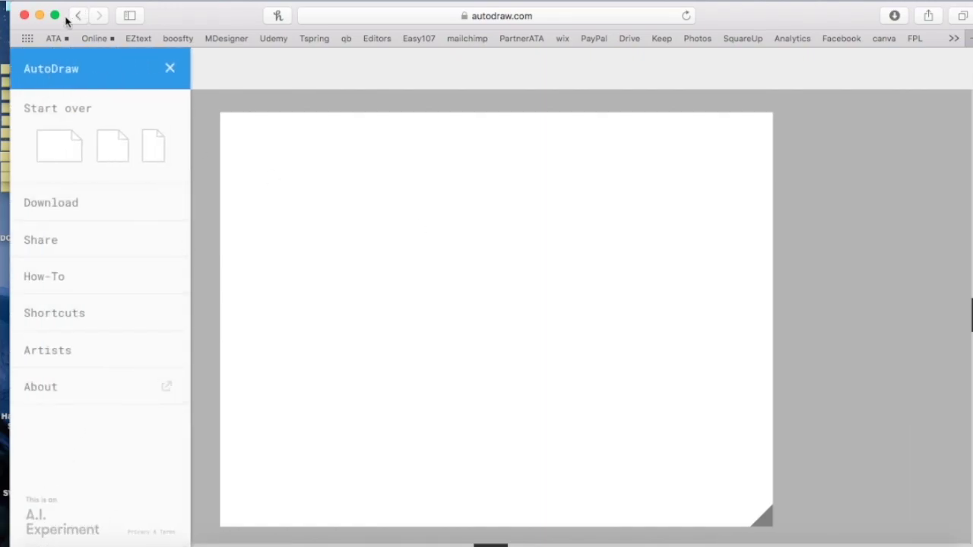
left_click(170, 73)
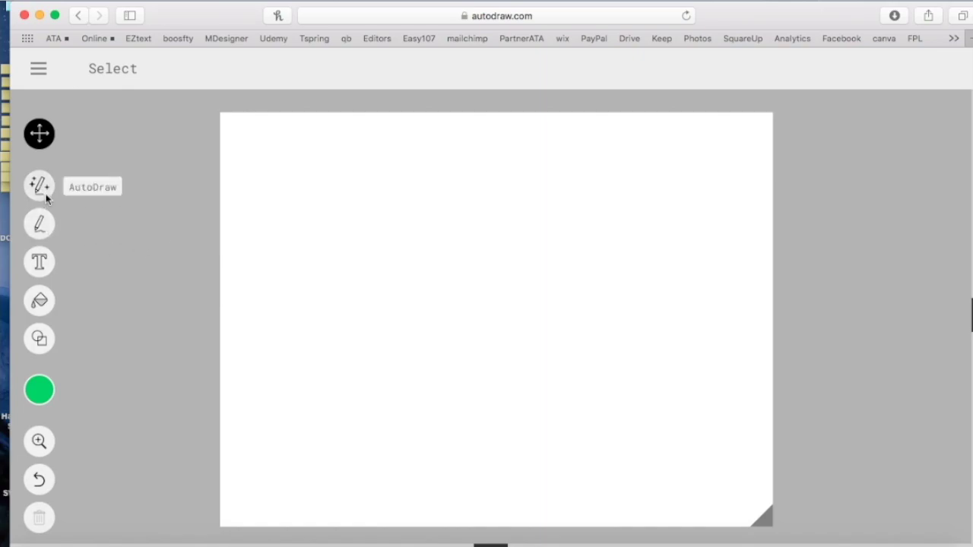
left_click(39, 225)
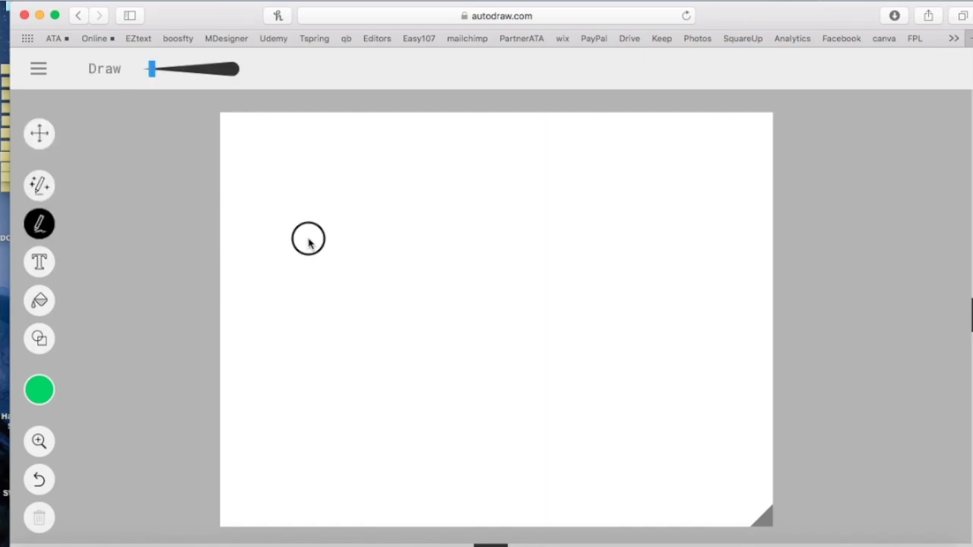
mouse_move(308, 238)
left_mouse_down()
mouse_move(448, 326)
mouse_move(567, 372)
mouse_move(608, 371)
left_mouse_up()
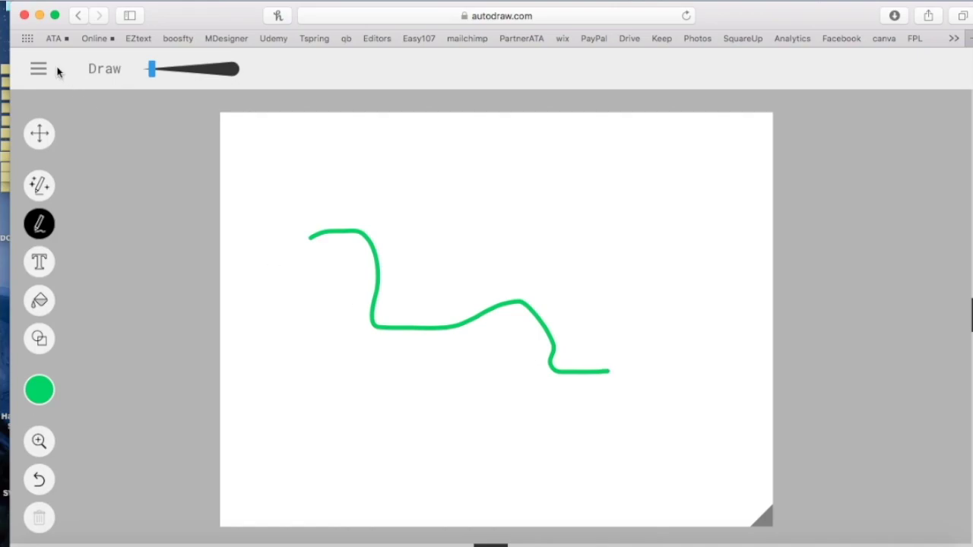
Select and delete the test squiggle, leaving the AutoDraw suggestion tool active.
left_click(40, 134)
left_click(346, 237)
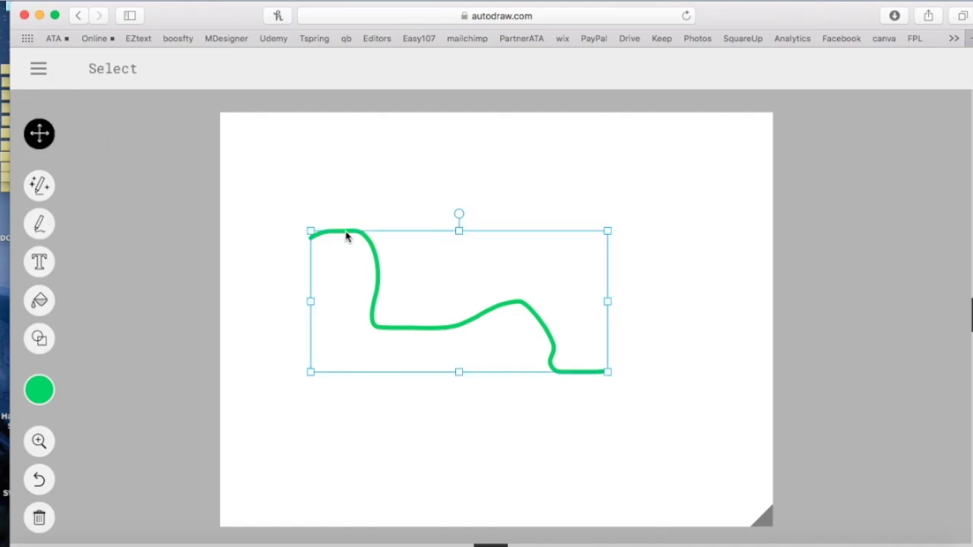
key("BackSpace")
left_click(42, 188)
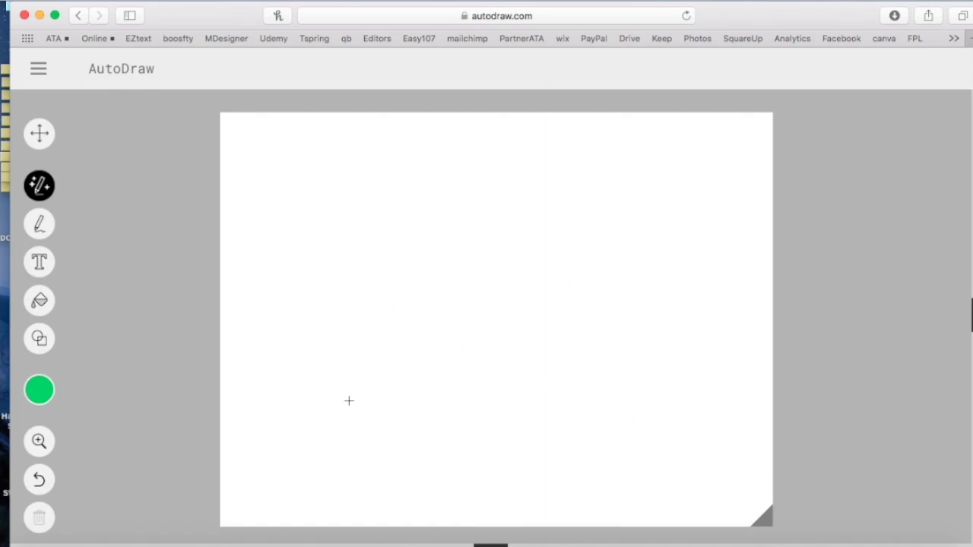
Sketch a rough bicycle: two wheel loops, a connecting line, seat post and frame.
left_click_drag(411, 310, 387, 306)
mouse_move(648, 312)
left_mouse_down()
mouse_move(600, 333)
mouse_move(609, 425)
mouse_move(709, 347)
mouse_move(628, 320)
left_mouse_up()
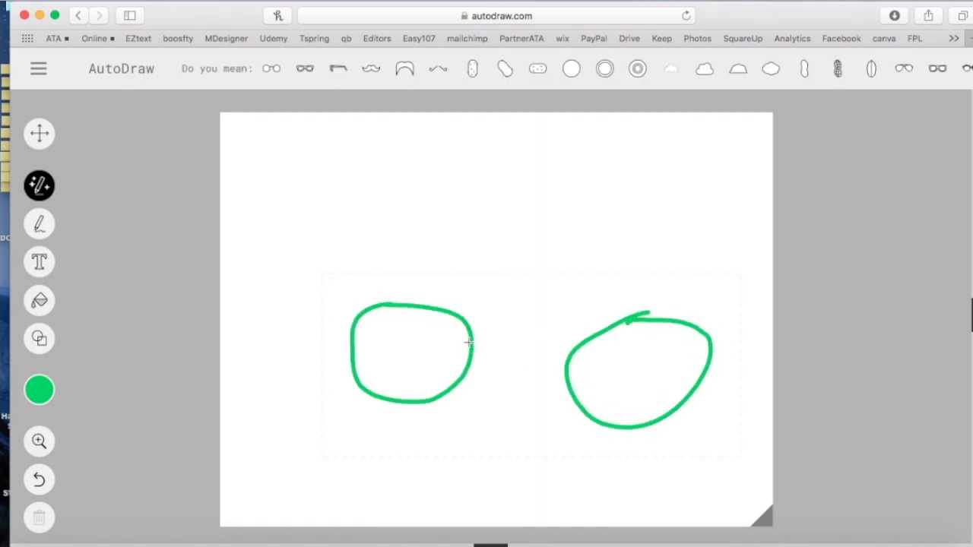
left_click_drag(469, 344, 578, 345)
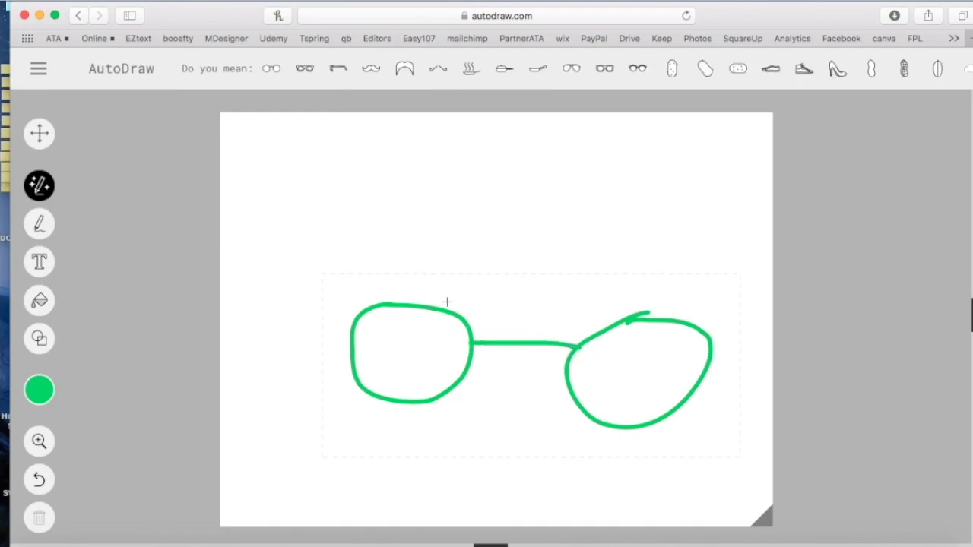
mouse_move(408, 301)
left_mouse_down()
mouse_move(373, 257)
mouse_move(334, 247)
mouse_move(384, 255)
mouse_move(434, 213)
left_mouse_up()
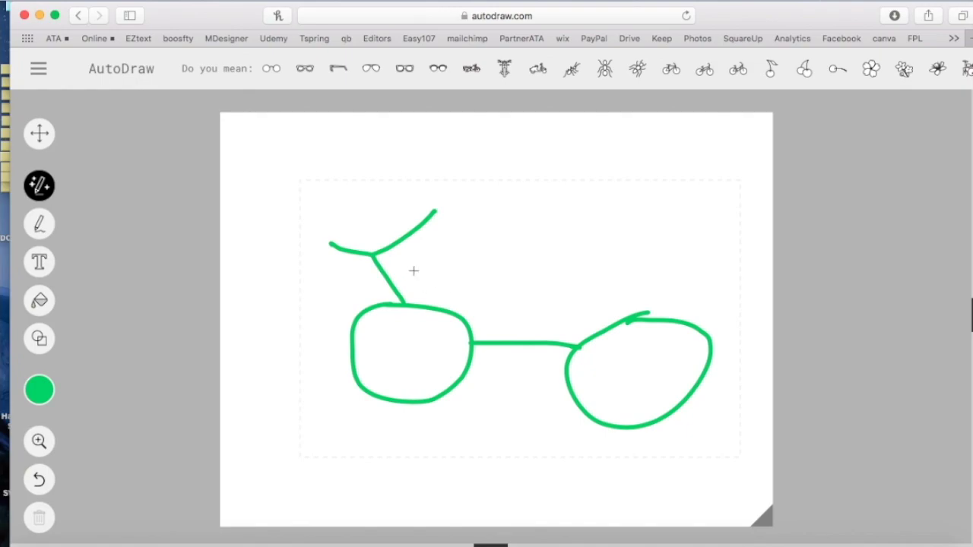
mouse_move(388, 266)
left_mouse_down()
mouse_move(614, 287)
mouse_move(622, 321)
left_mouse_up()
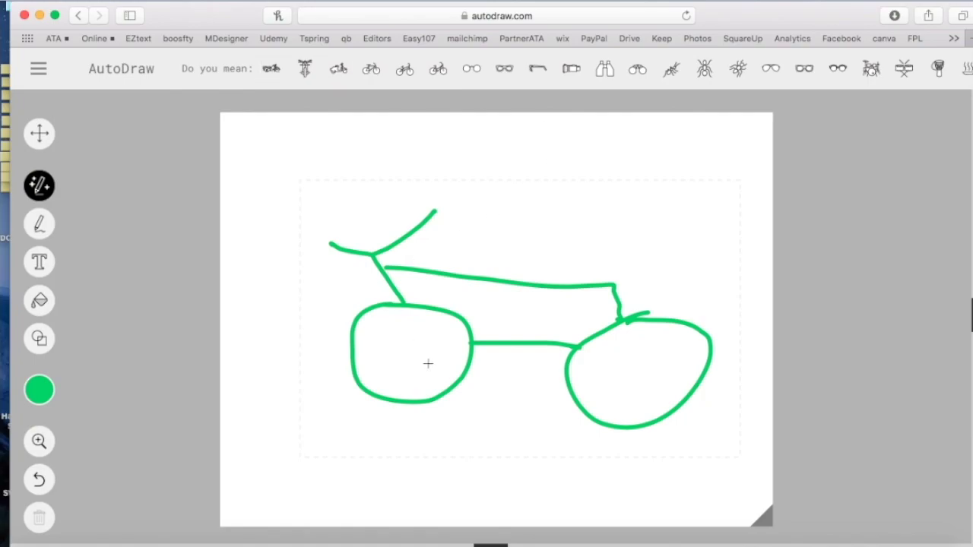
Browse the bicycle suggestions and replace the sketch with the diamond-frame bicycle.
scroll(380, 76, "right", 5)
scroll(378, 73, "right", 10)
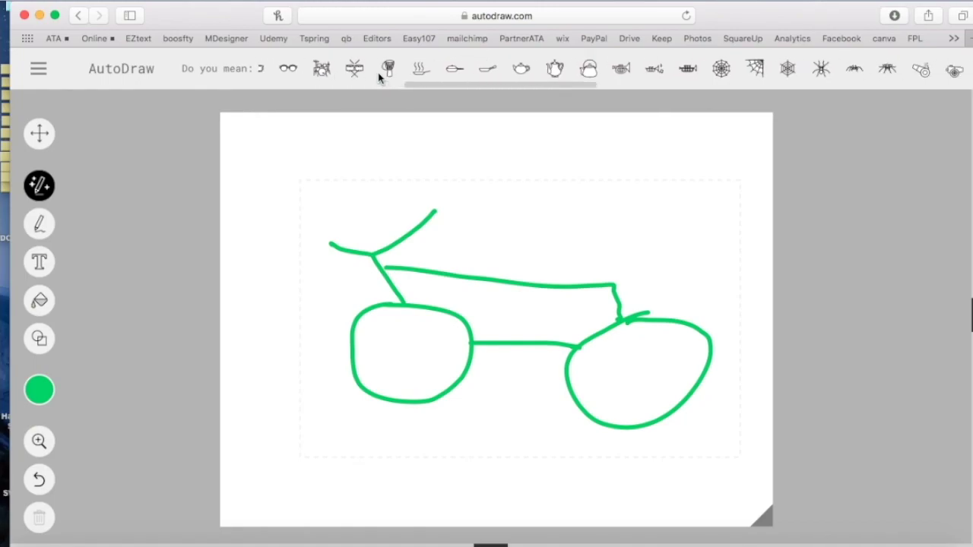
scroll(377, 73, "left", 10)
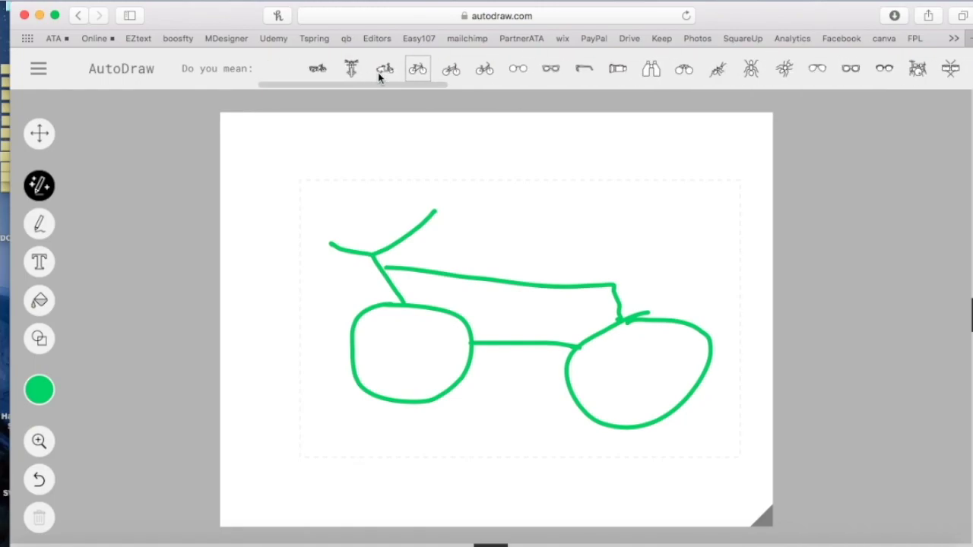
left_click(378, 72)
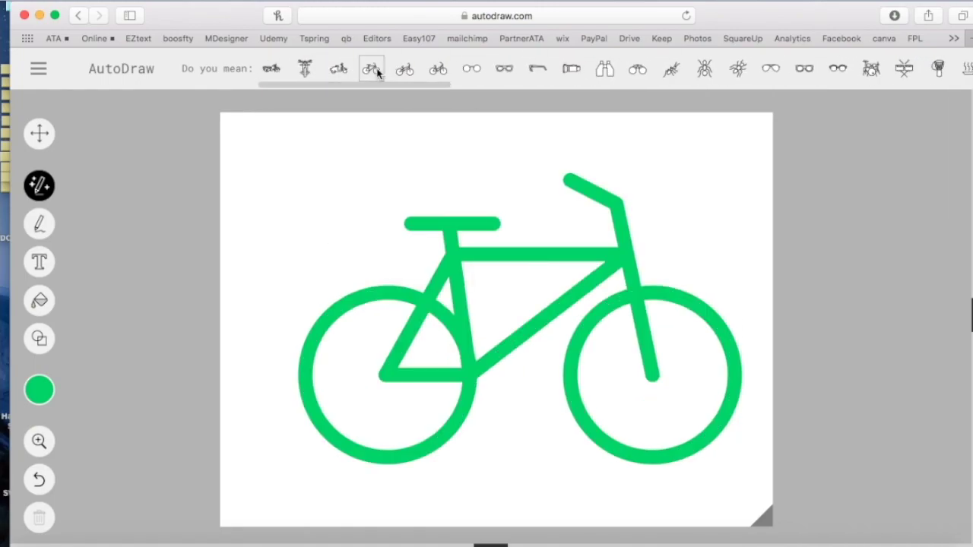
left_click(407, 74)
left_click(444, 76)
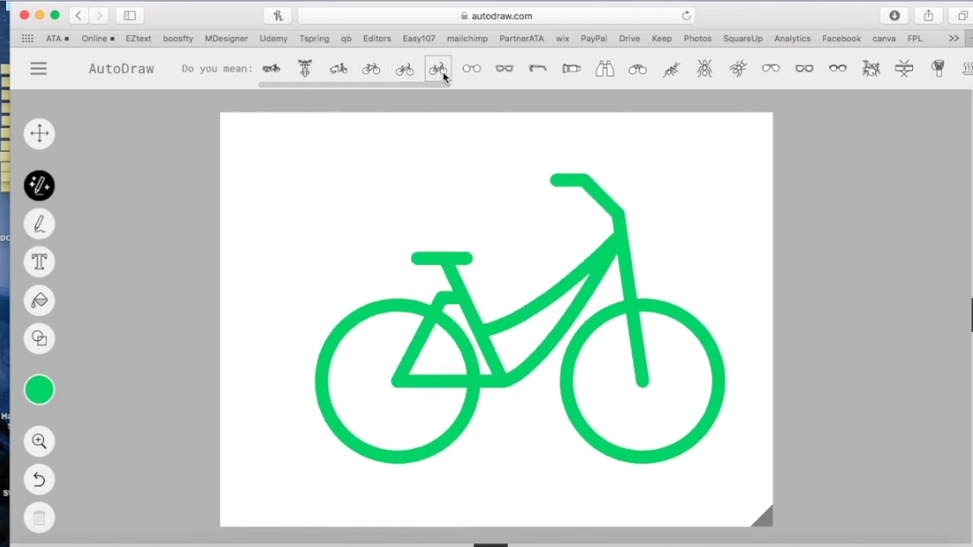
left_click(370, 71)
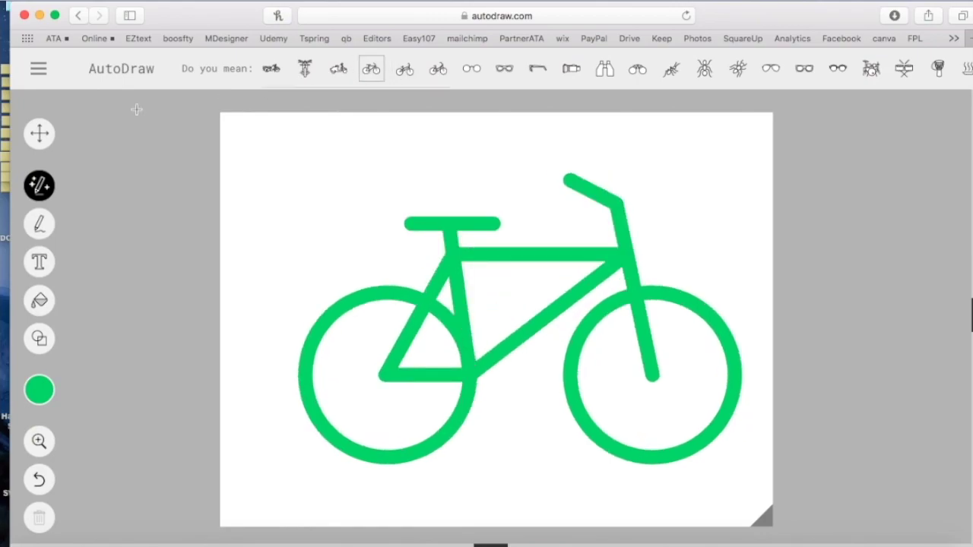
left_click(46, 136)
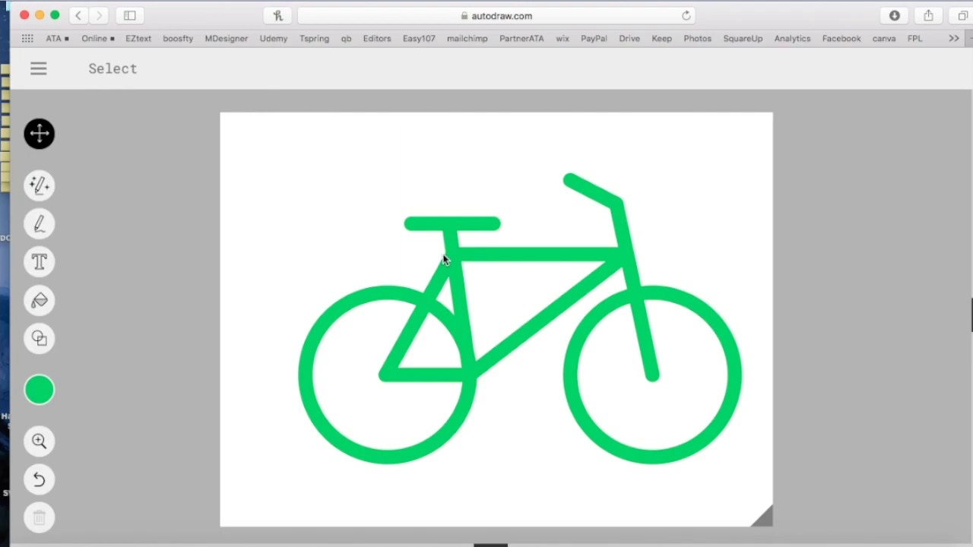
Move the bicycle up and left and shrink it by its corner handle.
mouse_move(446, 256)
left_mouse_down()
mouse_move(398, 226)
mouse_move(438, 243)
left_mouse_up()
left_click_drag(726, 446, 627, 427)
left_click_drag(524, 306, 505, 259)
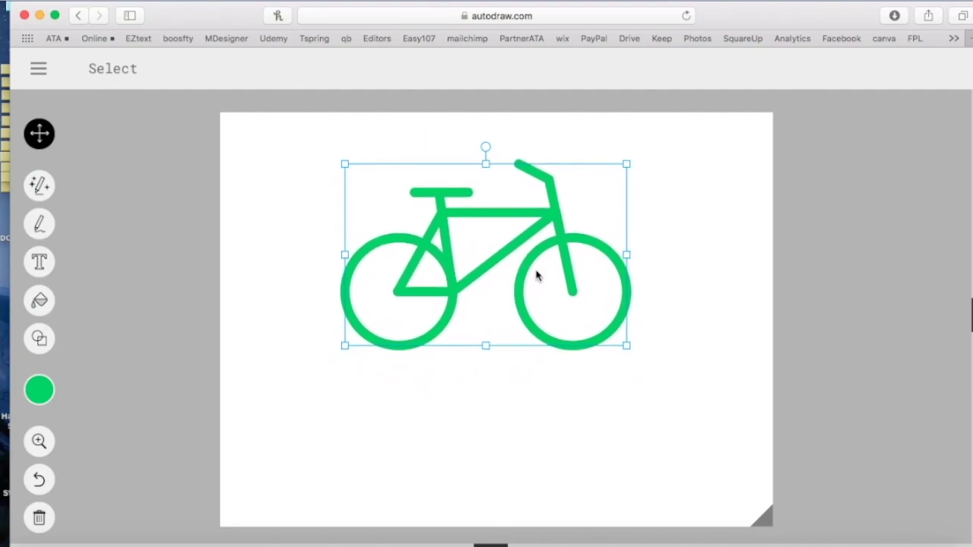
Recolour the bicycle black.
left_click(42, 399)
left_click(95, 391)
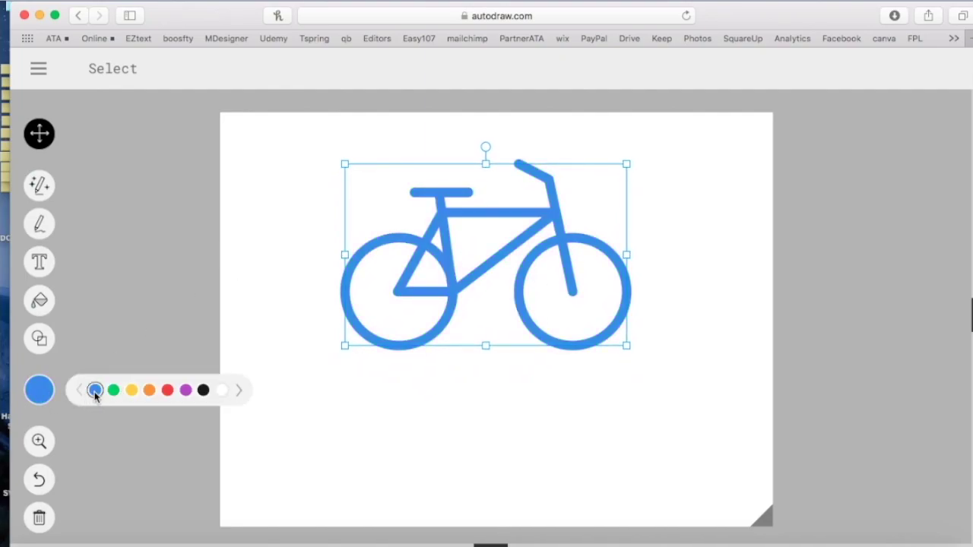
left_click(203, 391)
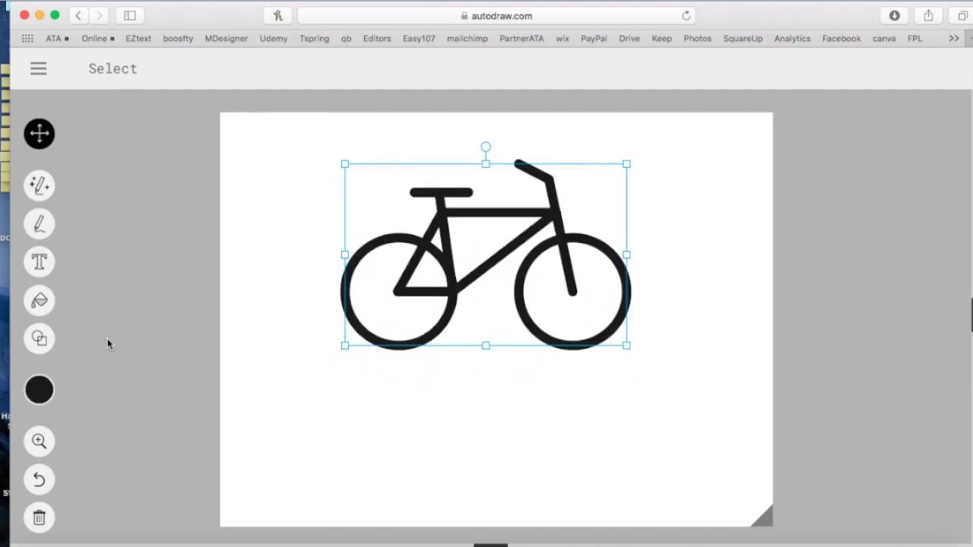
left_click(42, 262)
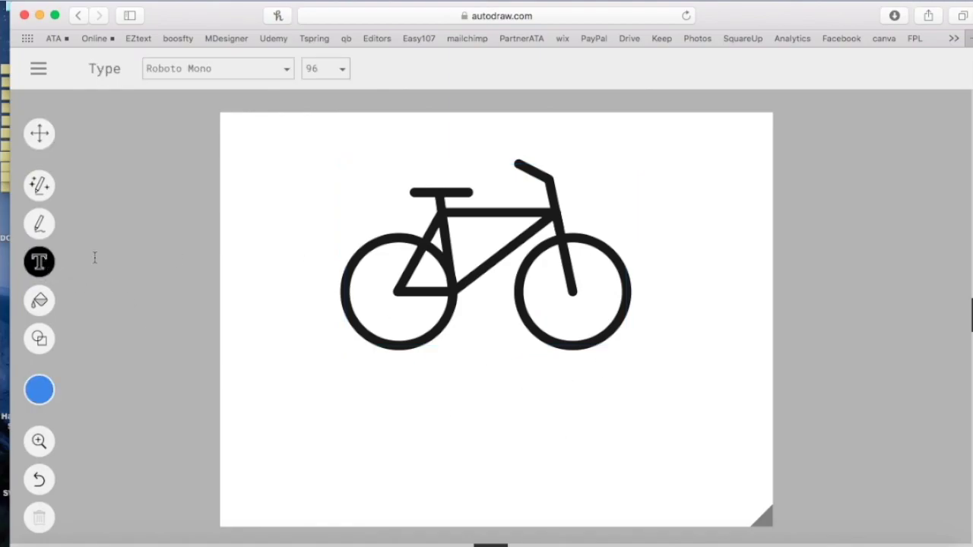
Add the text 'Bicycle' and place it just beneath the bicycle.
left_click(452, 388)
type("Bicycle")
left_click(528, 428)
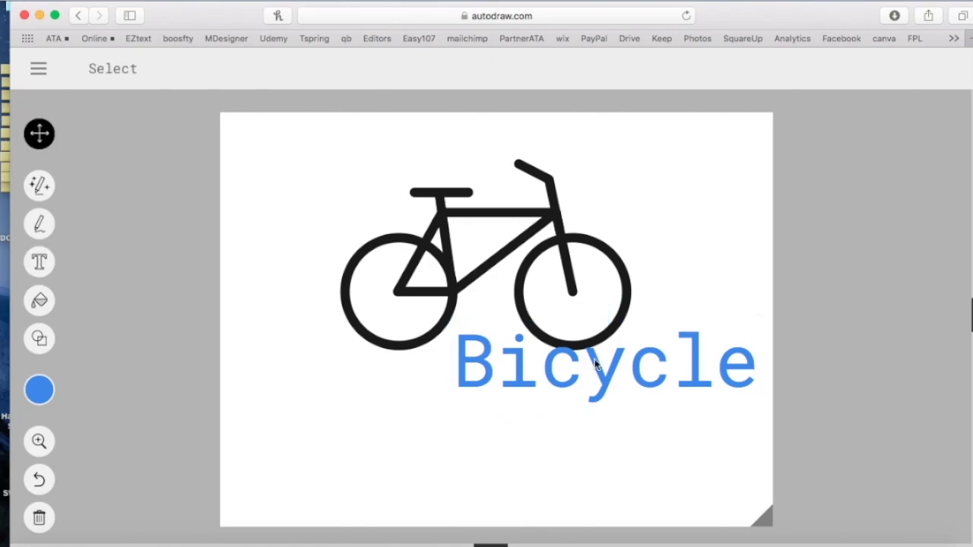
left_click_drag(592, 369, 510, 391)
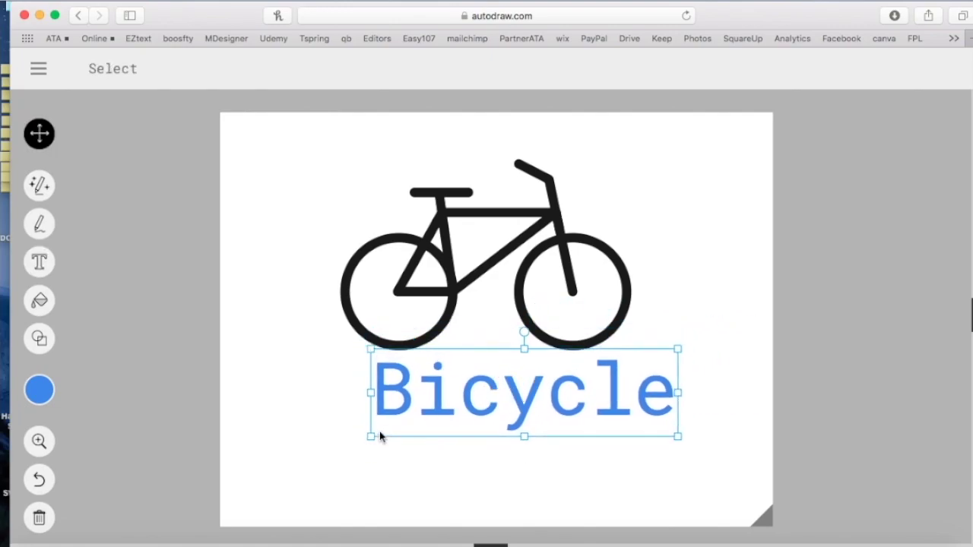
left_click_drag(371, 441, 348, 442)
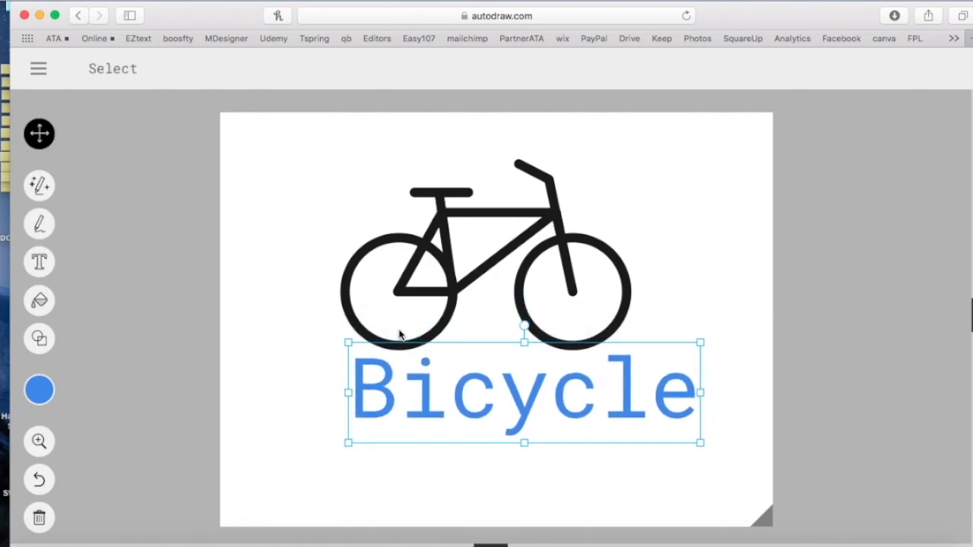
Set the Bicycle text to size 72 in the Didact Gothic font.
double_click(424, 382)
left_click(315, 68)
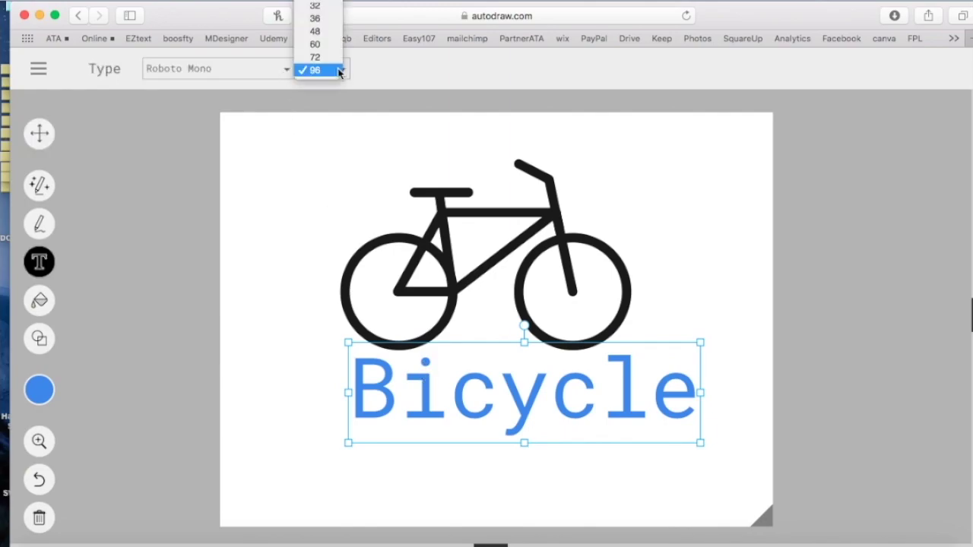
left_click(316, 55)
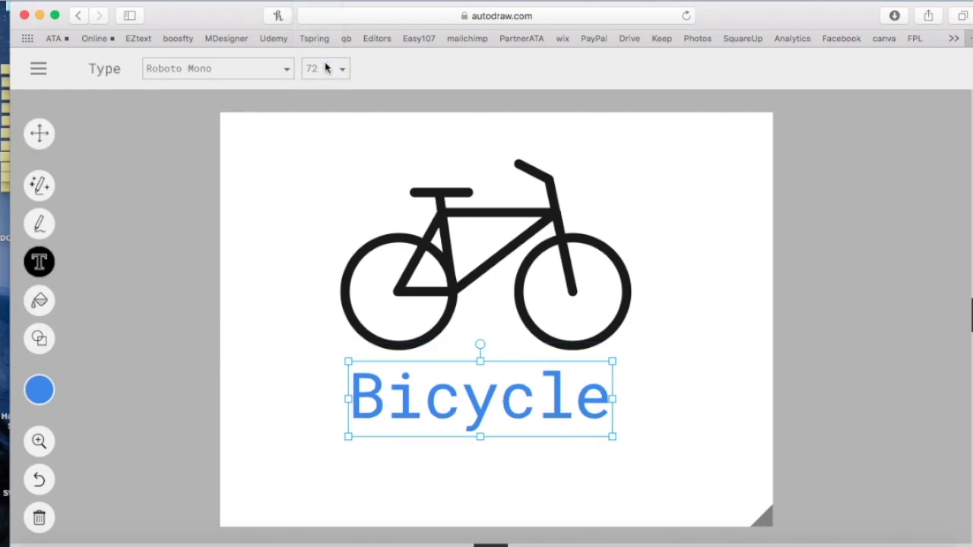
left_click(288, 72)
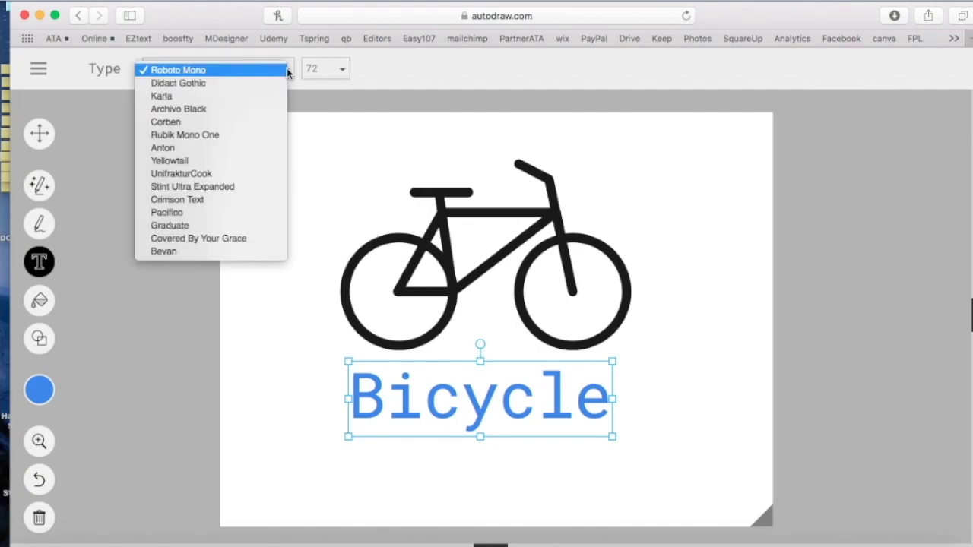
left_click(180, 83)
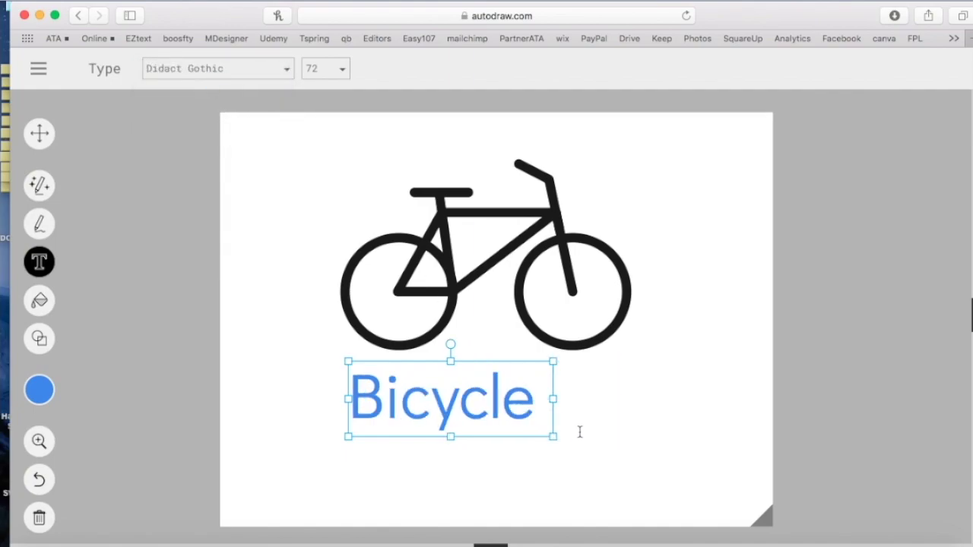
key("Escape")
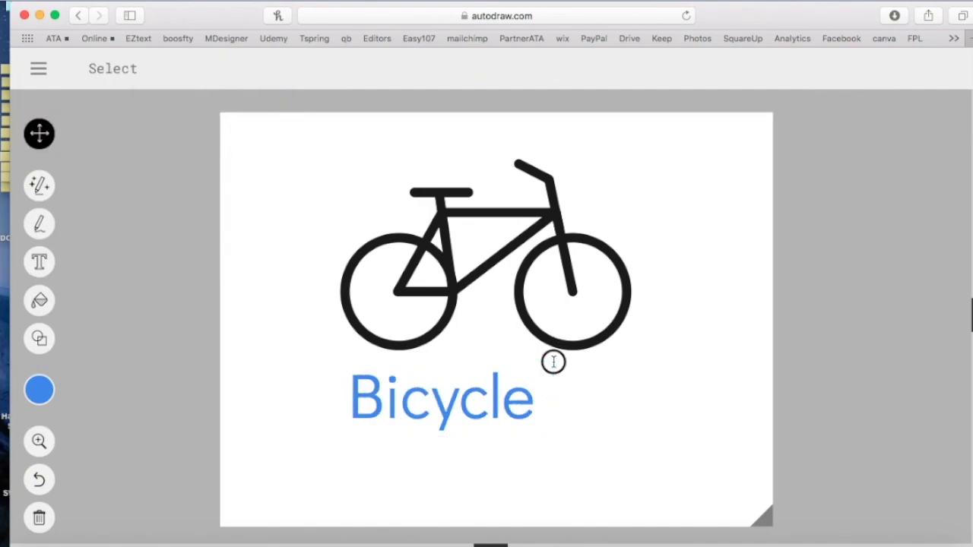
Enlarge the Bicycle caption and centre it below the bicycle.
left_click(510, 405)
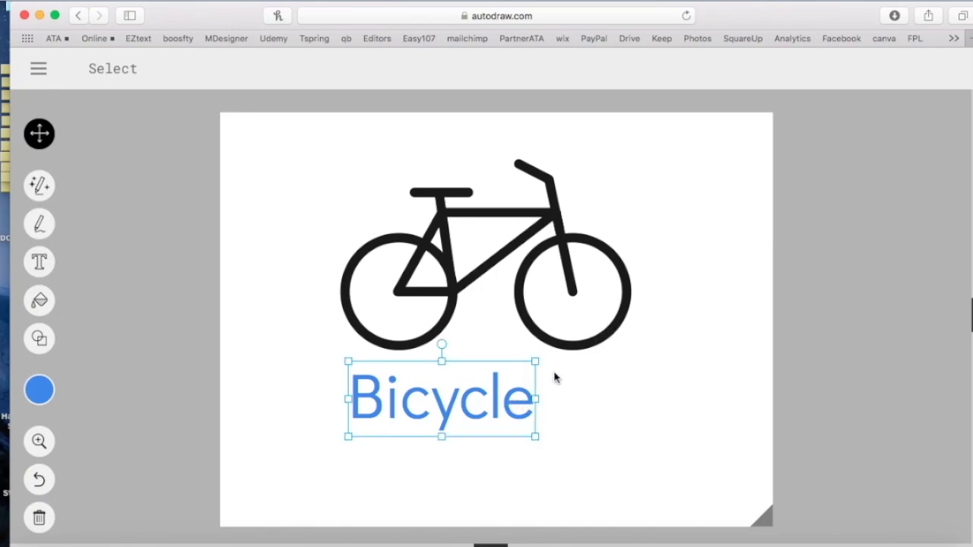
left_click_drag(537, 363, 612, 342)
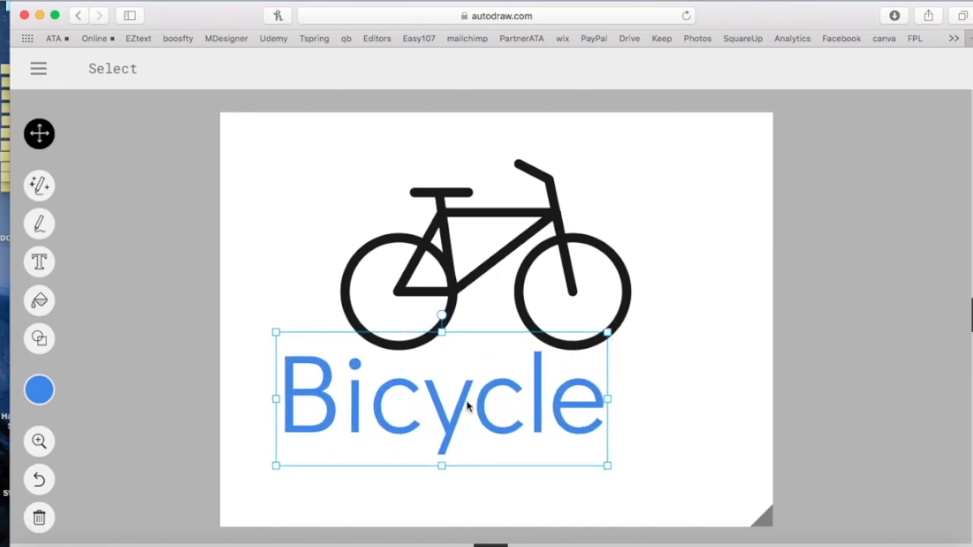
left_click_drag(452, 419, 498, 432)
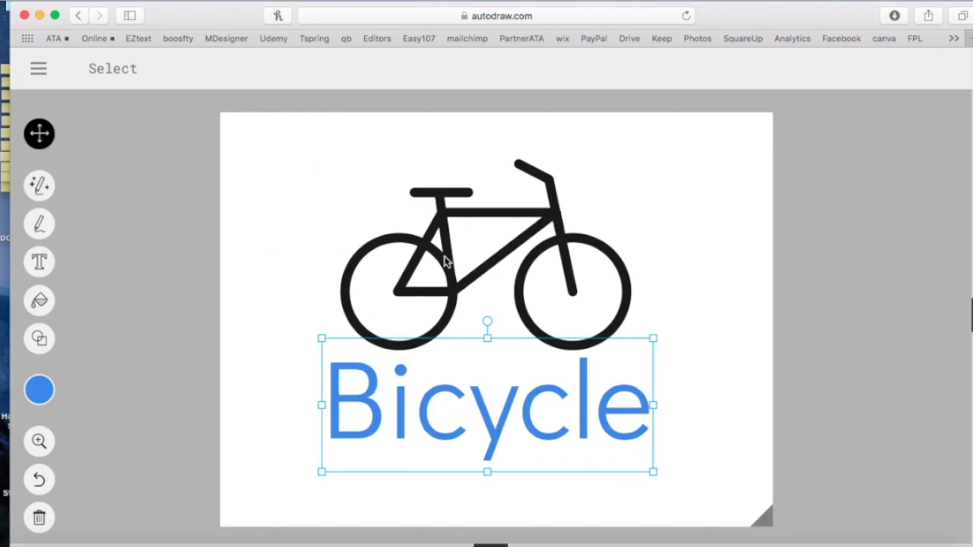
left_click(39, 190)
mouse_move(270, 164)
left_mouse_down()
mouse_move(328, 186)
mouse_move(273, 173)
left_mouse_up()
scroll(366, 73, "right", 3)
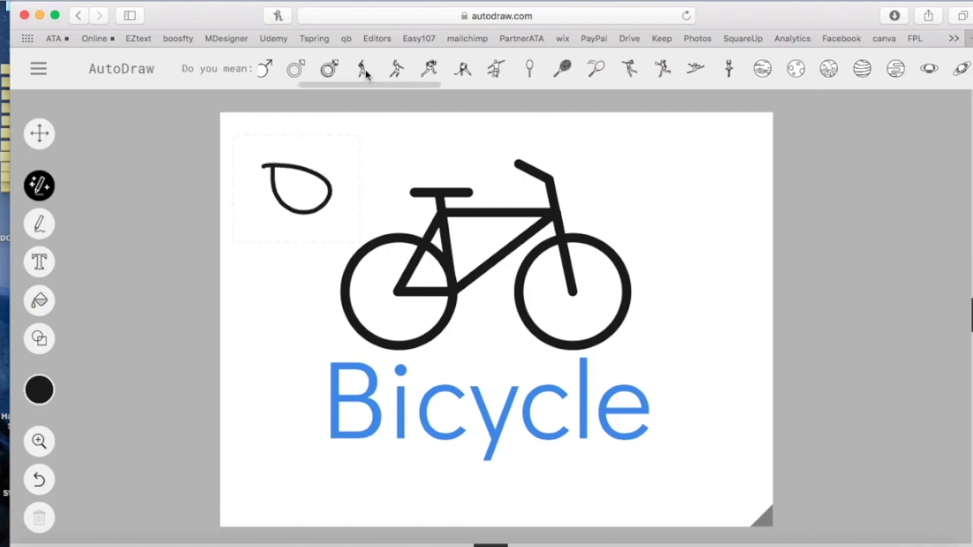
left_click(431, 74)
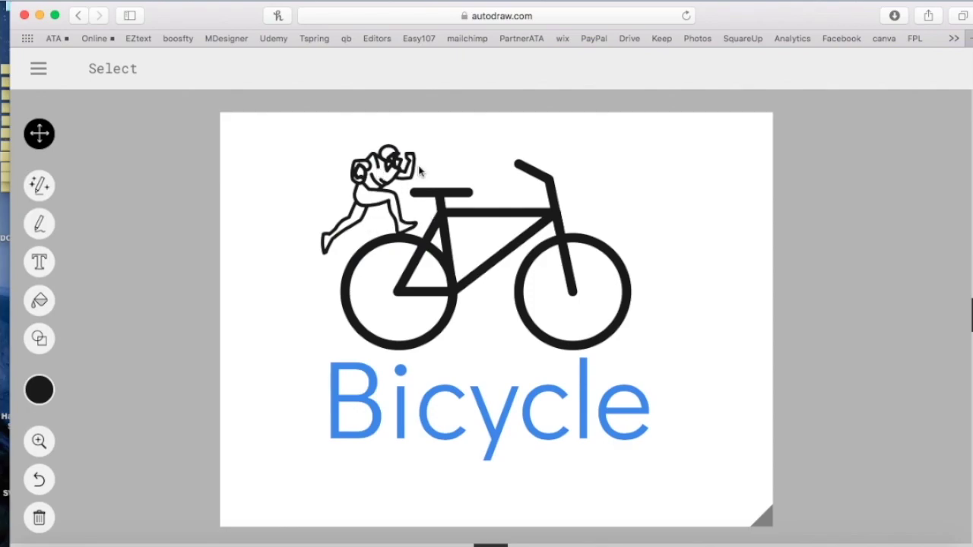
left_click(389, 160)
key("BackSpace")
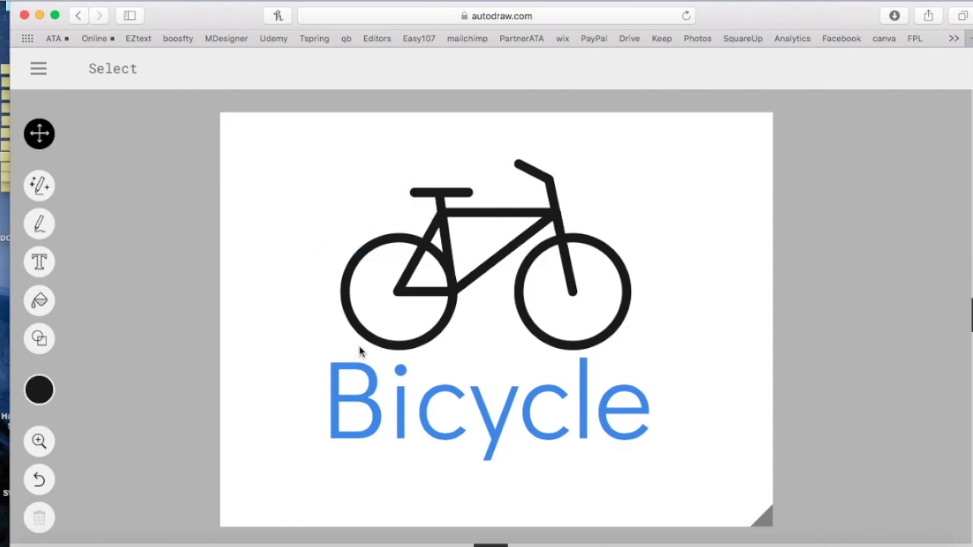
Download the bicycle drawing as a PNG from the main menu.
left_click(39, 70)
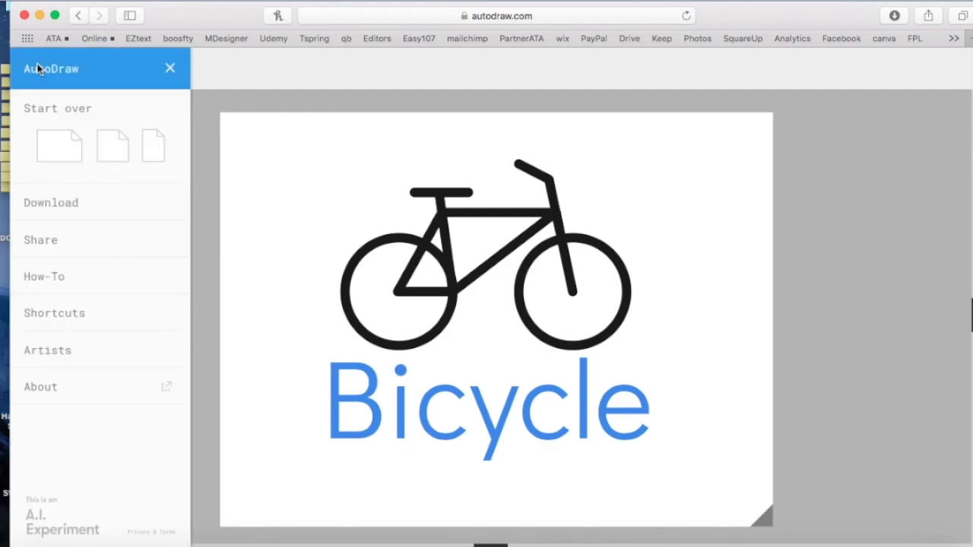
left_click(42, 204)
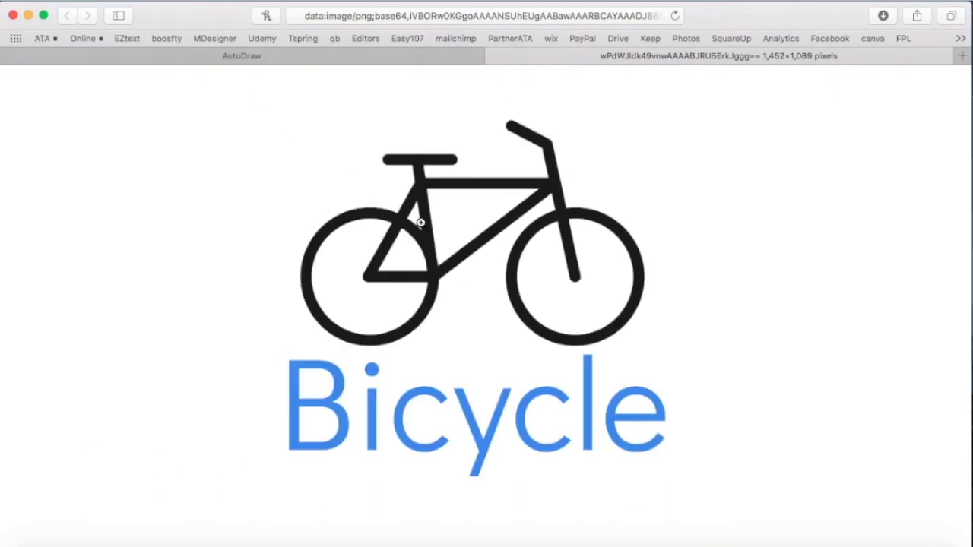
View the downloaded image at actual size, then fit it back to the window.
right_click(421, 222)
left_click(358, 235)
left_click(358, 235)
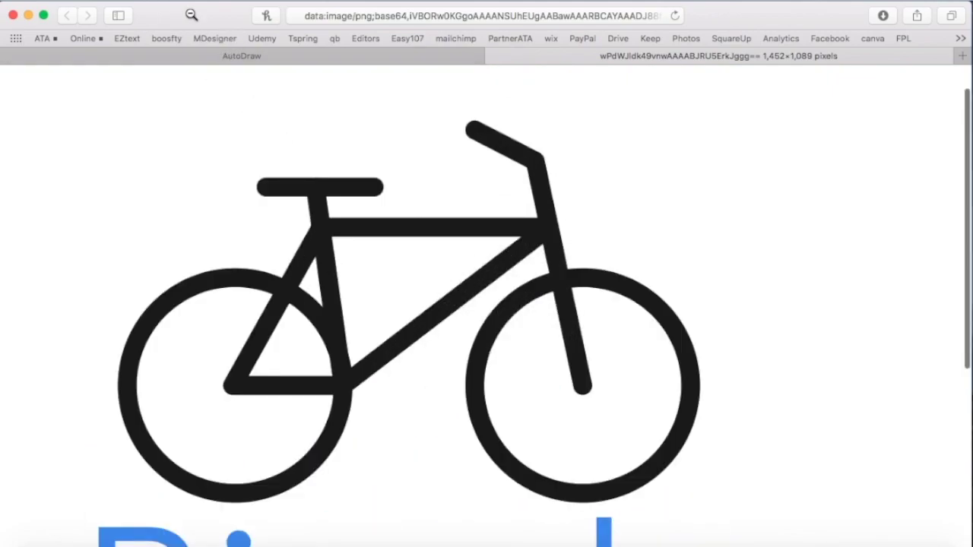
left_click(310, 186)
Save the image to the desktop as Unknown.png and open it in Preview.
left_click_drag(176, 17, 368, 16)
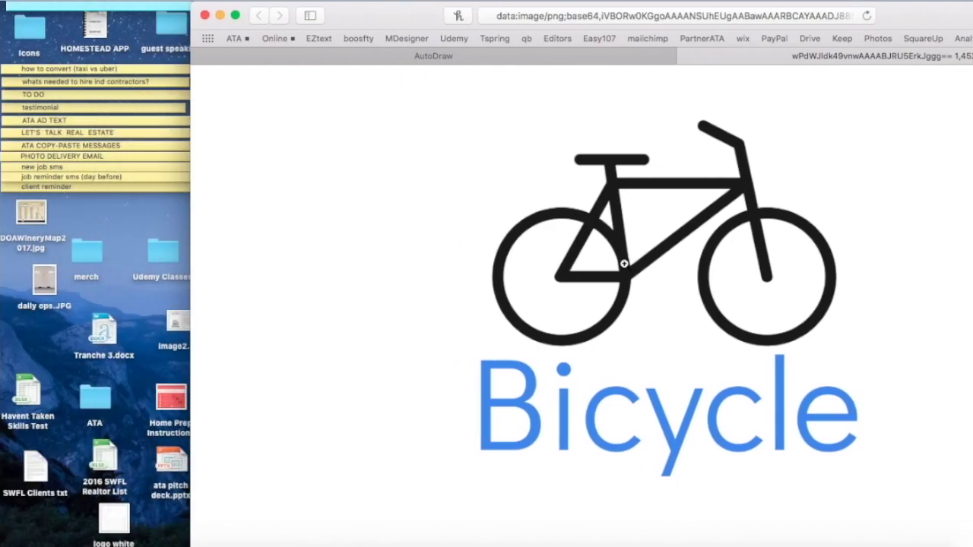
left_click_drag(621, 260, 129, 223)
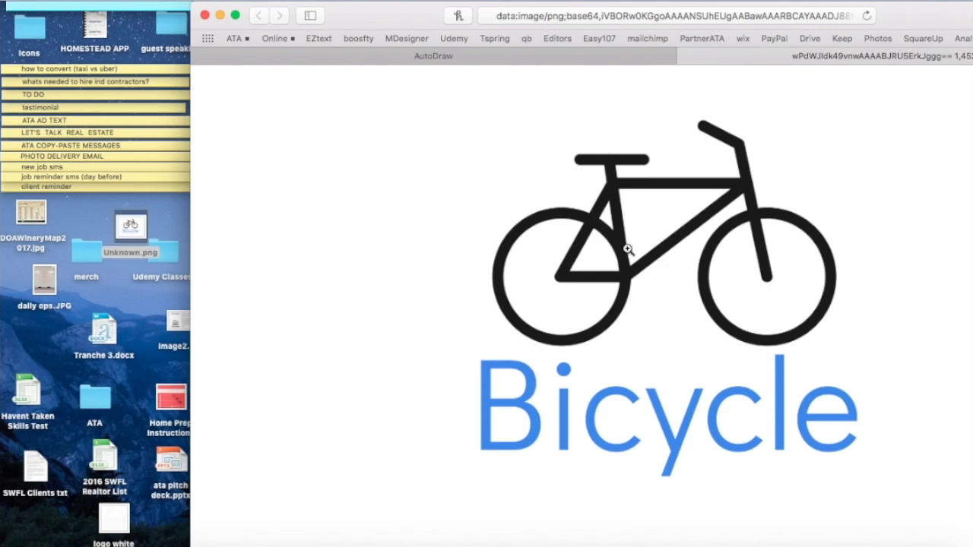
double_click(131, 227)
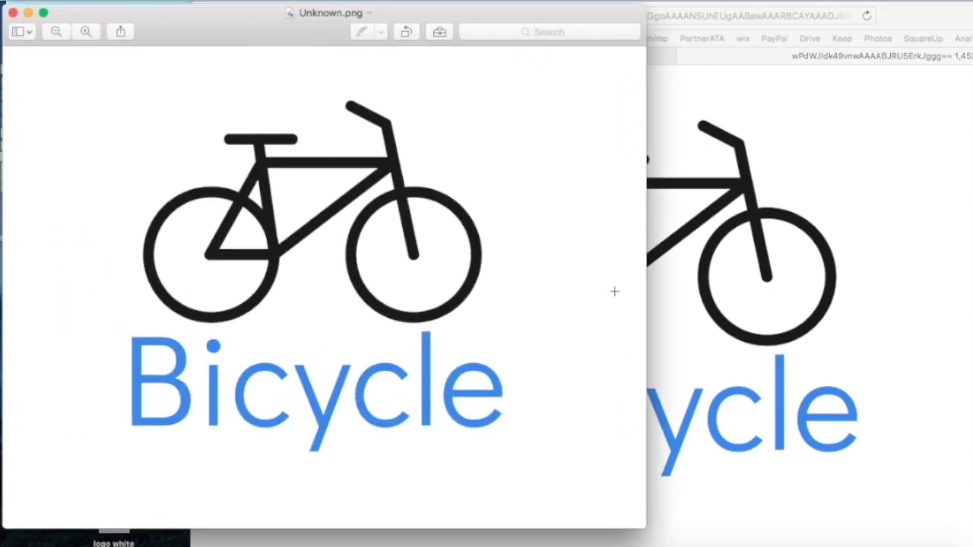
Zoom the image out and back in, then pick Instant Alpha from the markup tools.
key("super+minus")
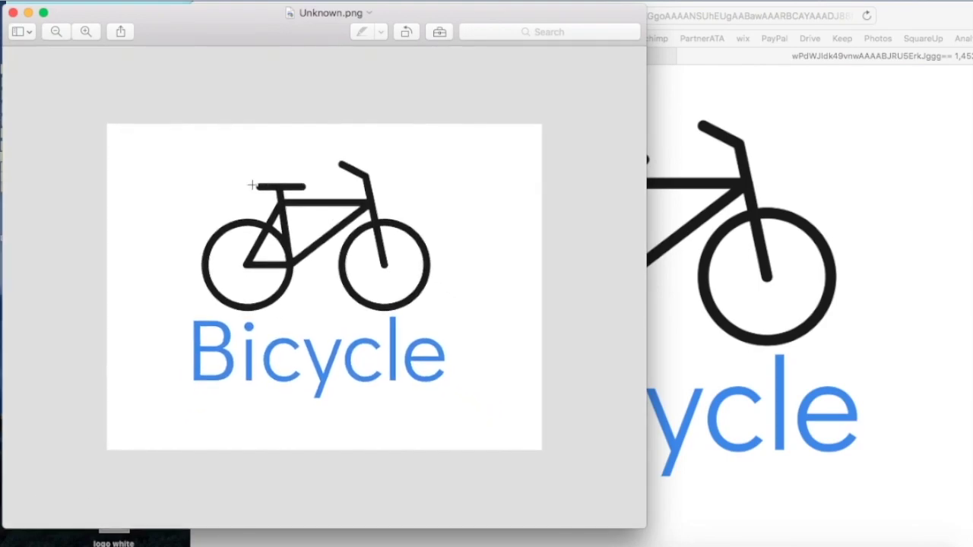
key("super+plus")
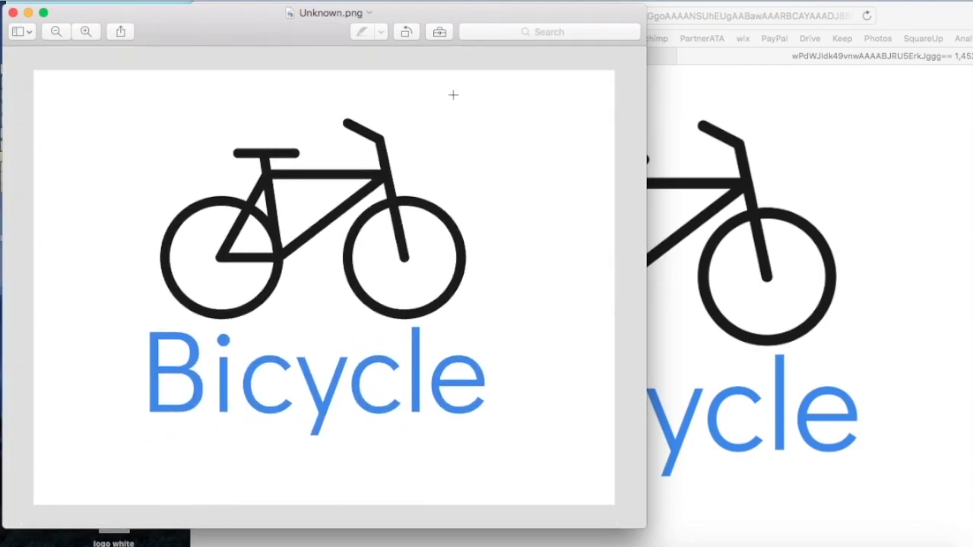
left_click(440, 34)
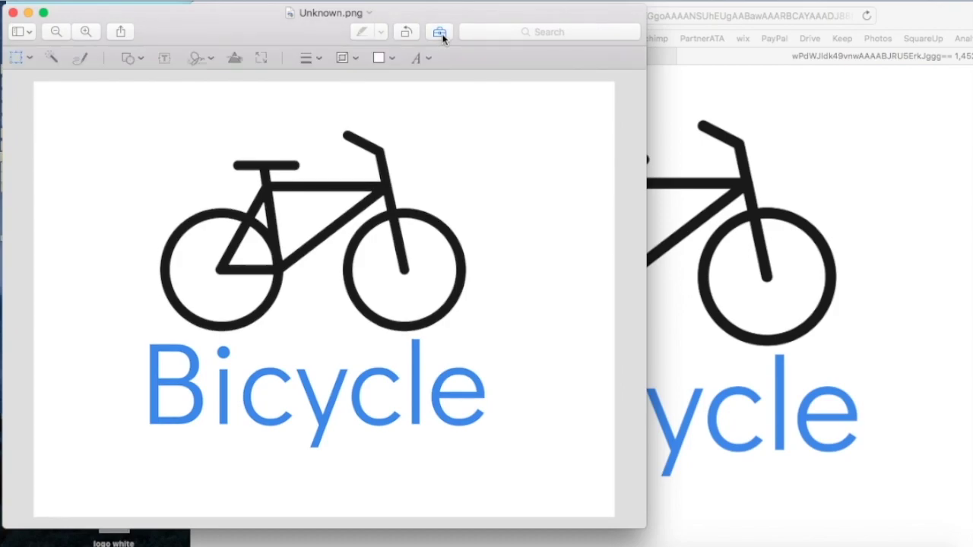
left_click(51, 59)
Instant Alpha-select the white background from the image's top-left corner, refining along the edges.
left_click_drag(99, 128, 94, 150)
key("Delete")
left_click(93, 129)
left_click_drag(92, 131, 147, 168)
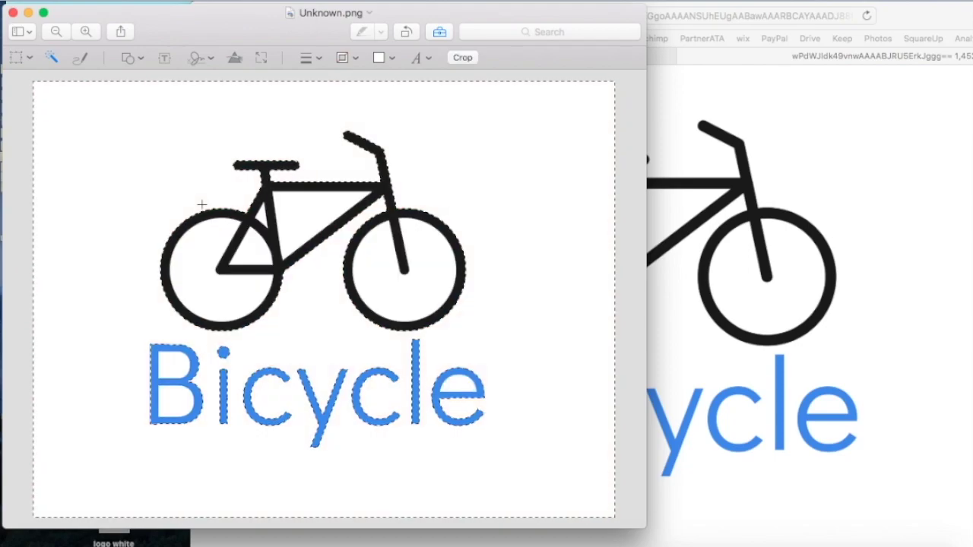
scroll(196, 205, "up", 10)
scroll(196, 206, "up", 5)
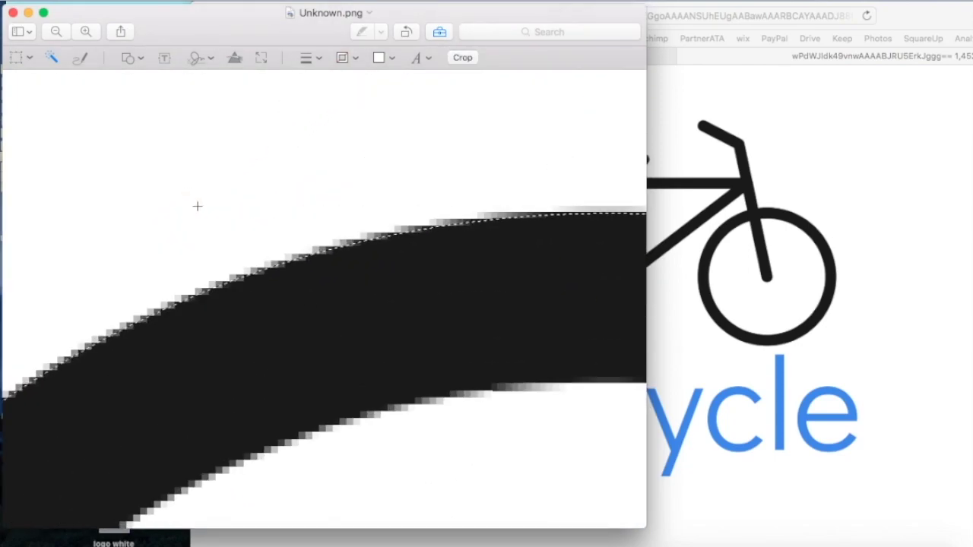
left_click_drag(188, 193, 138, 181)
key("super+minus")
key("super+minus")
key("super+minus")
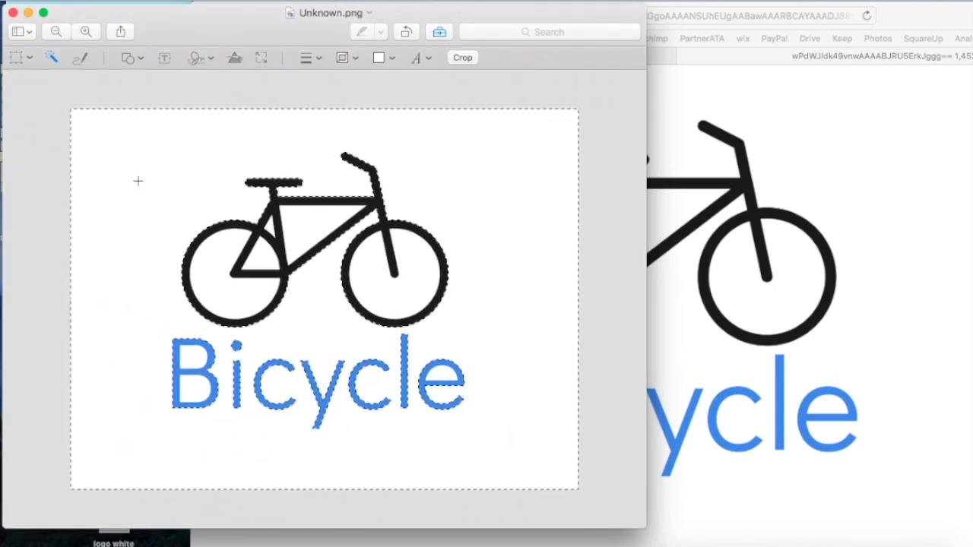
Delete the selected white background and clear the rear wheel's interior.
key("Delete")
left_click_drag(206, 252, 266, 330)
key("Delete")
Clear the white inside the front wheel and the holes of the 'e' and 'B'.
left_click_drag(369, 279, 422, 319)
key("Delete")
left_click_drag(445, 374, 491, 400)
key("Delete")
left_click_drag(190, 352, 191, 352)
key("Delete")
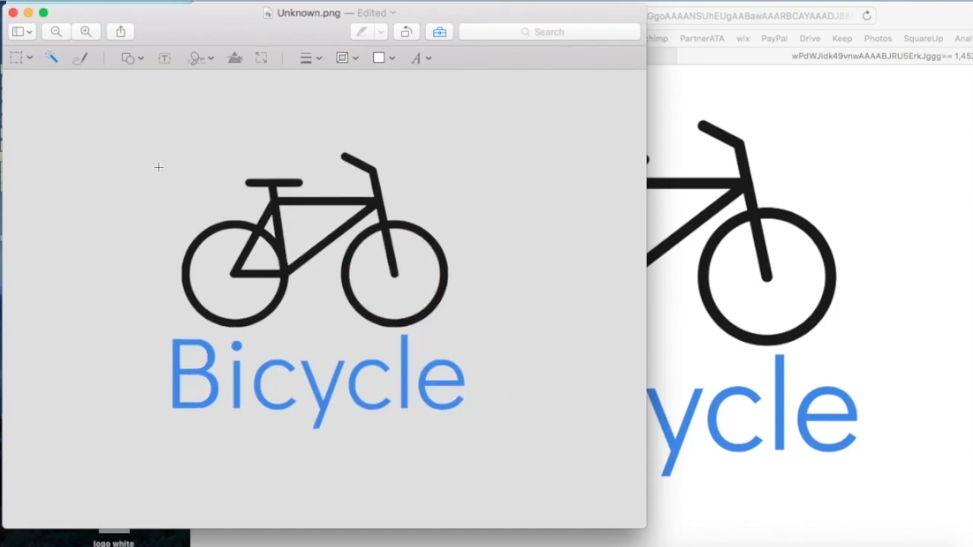